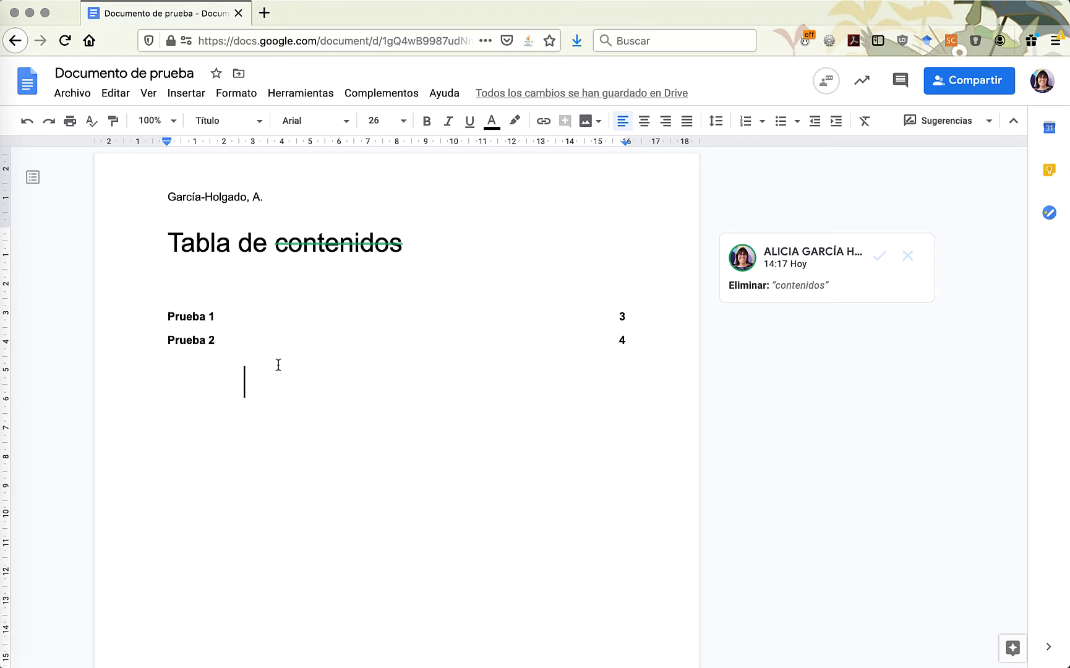
Create an English translation of the document as a new copy titled "Copia traducida de Documento de prueba".
click(302, 97)
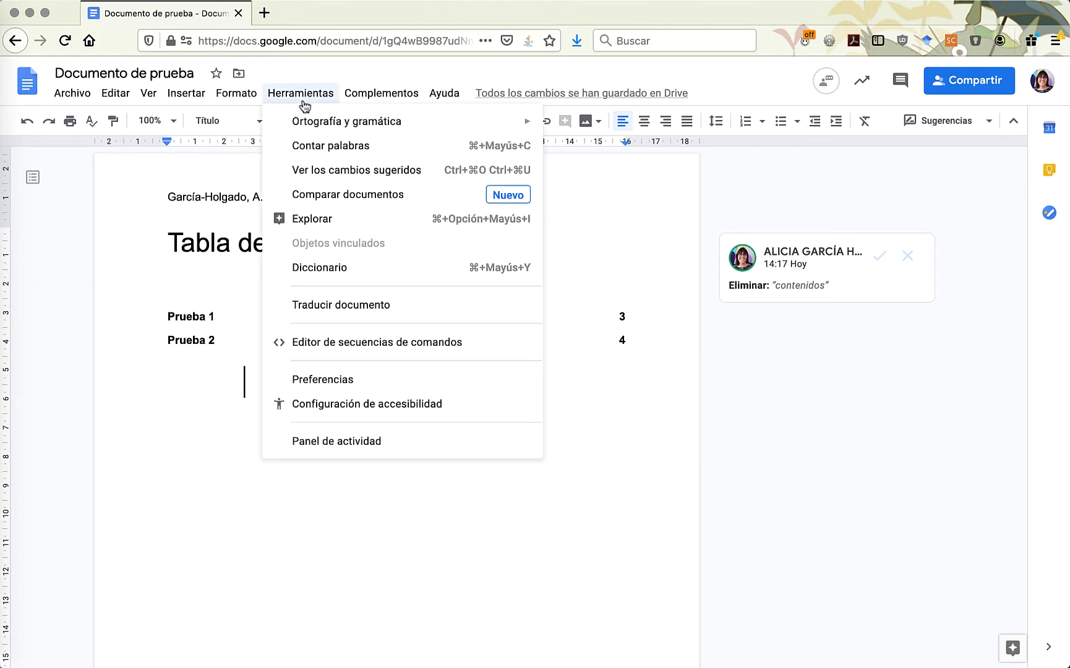
click(416, 315)
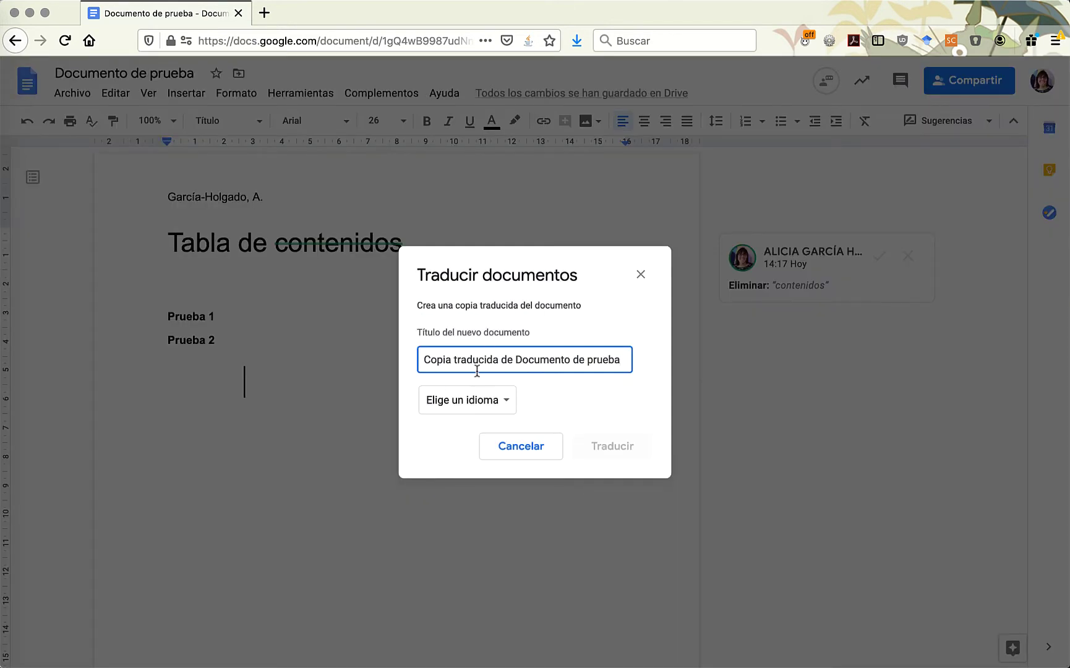
click(491, 405)
scroll(495, 446, down, 15)
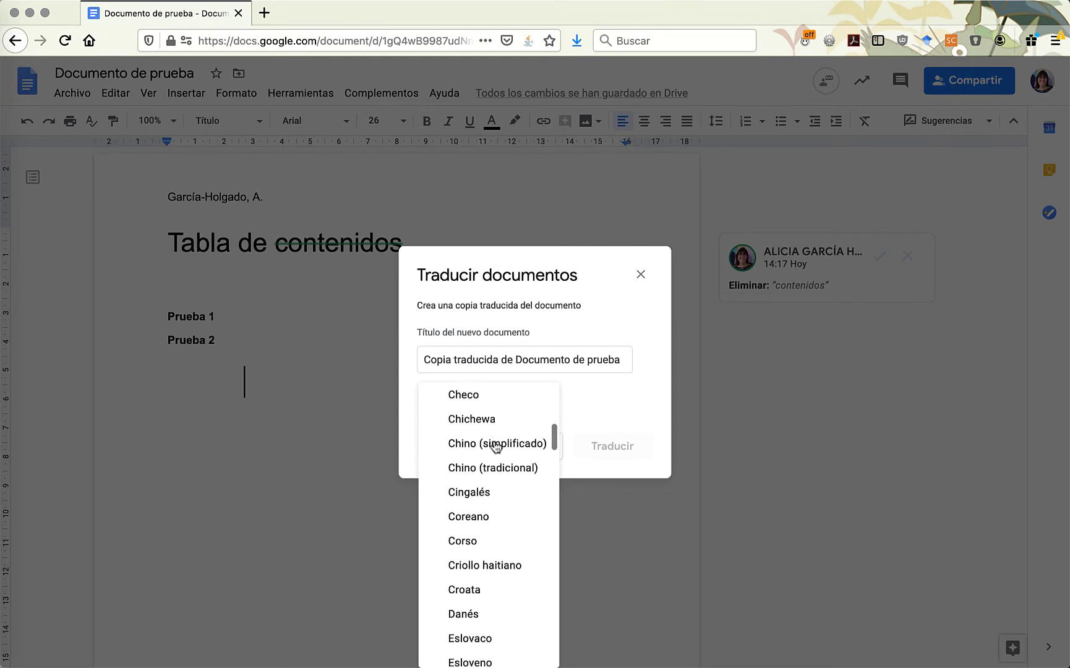
scroll(496, 447, up, 3)
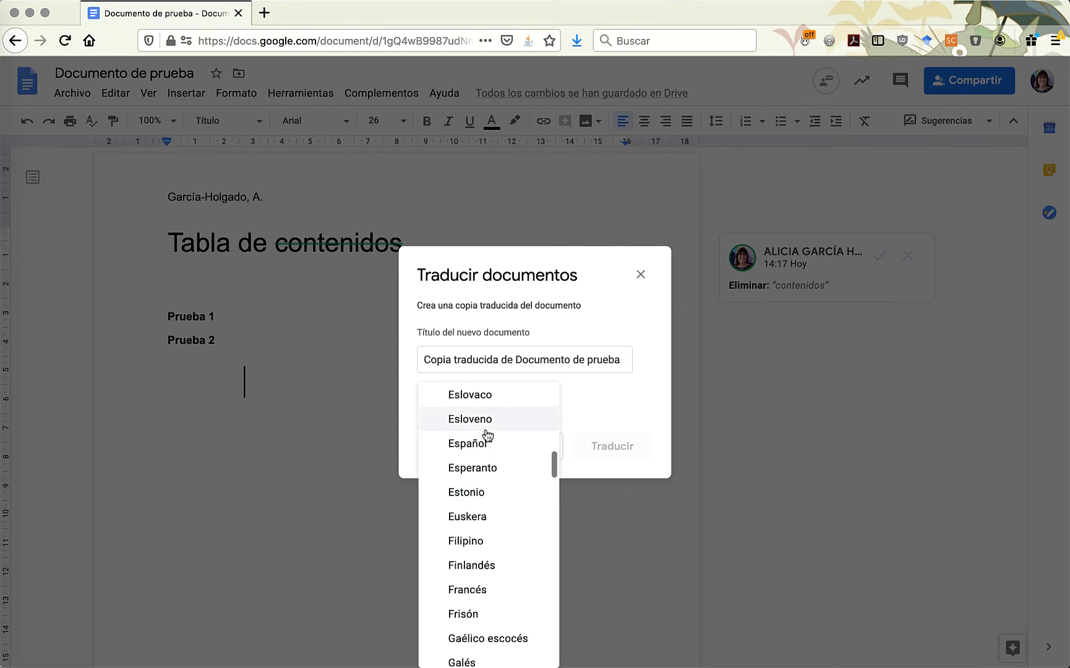
scroll(486, 436, down, 3)
scroll(487, 427, up, 4)
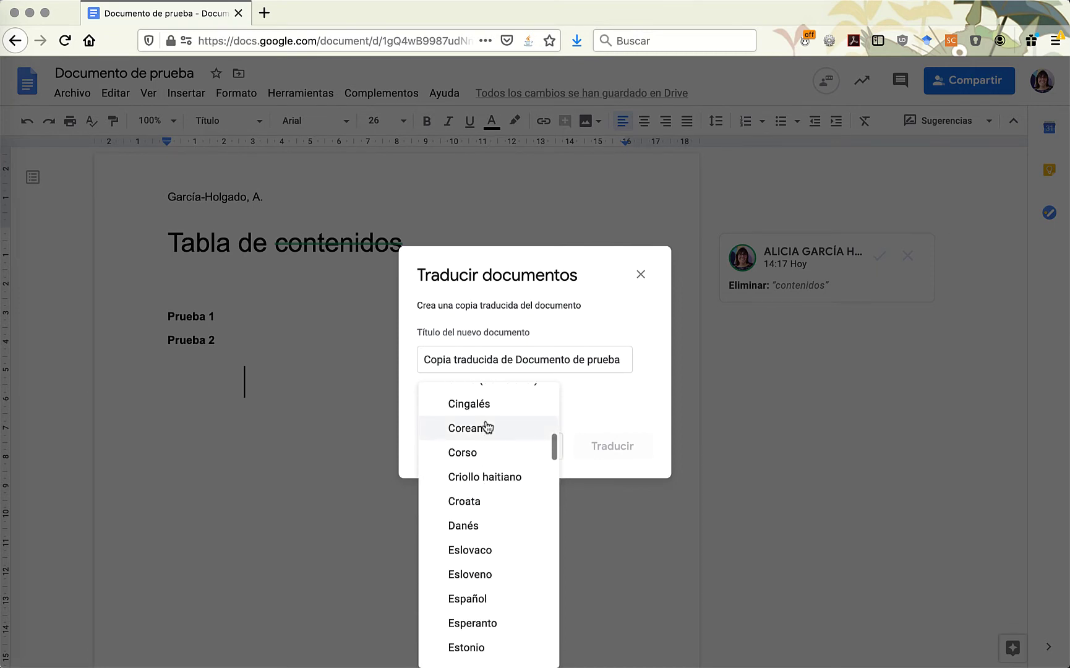
scroll(487, 427, down, 13)
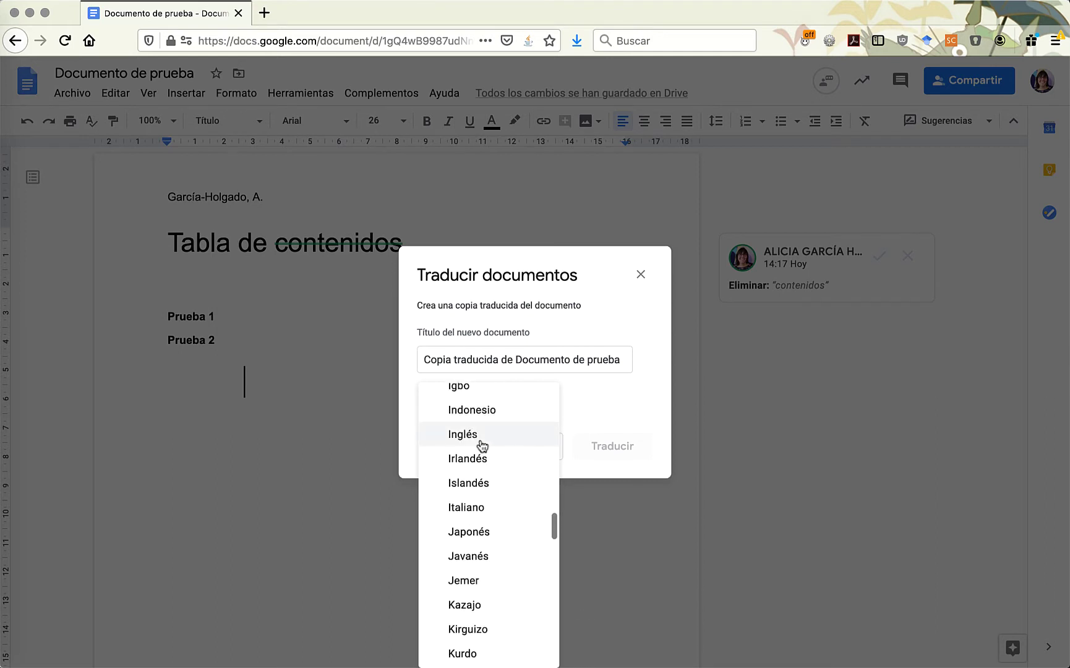
click(463, 434)
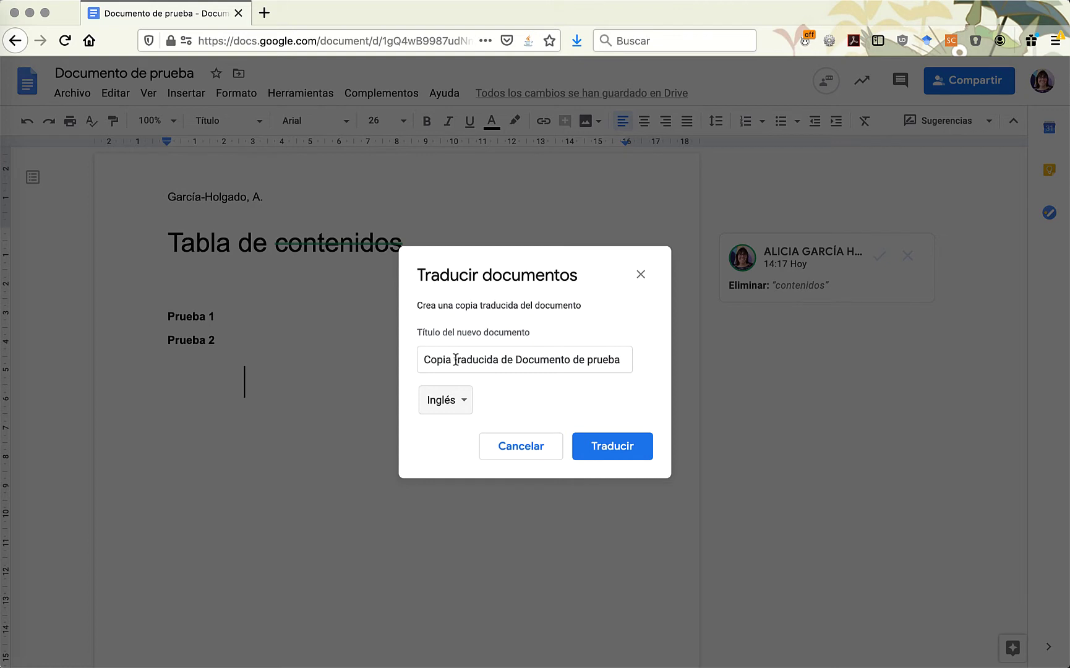
click(626, 450)
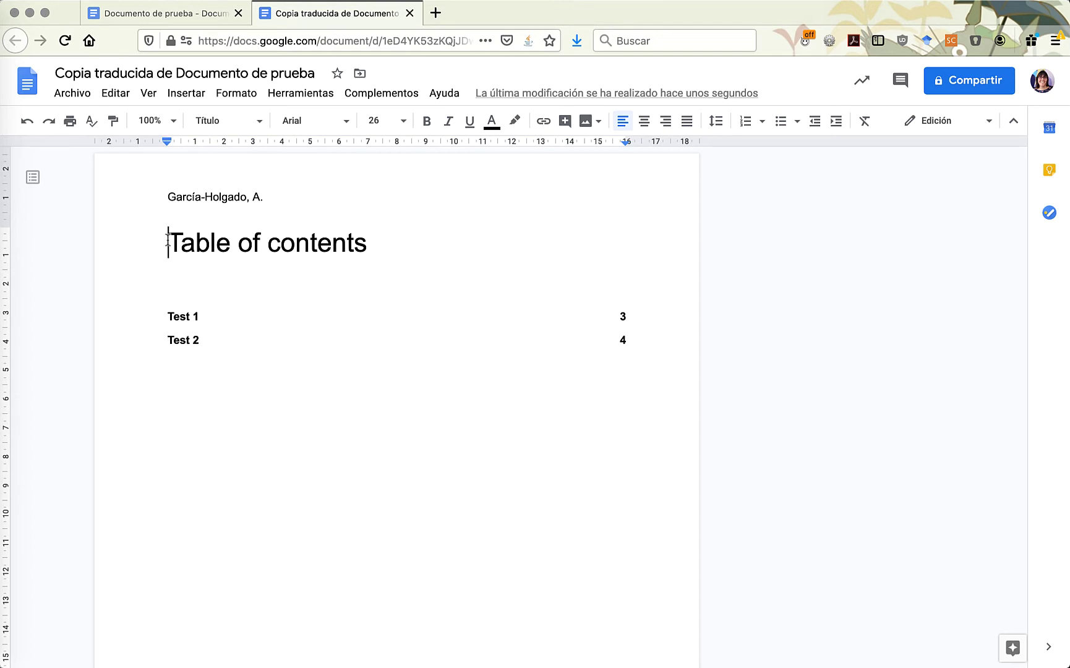
Examine the translated copy's title, table of contents, Introduction page and document outline.
drag(167, 238, 380, 241)
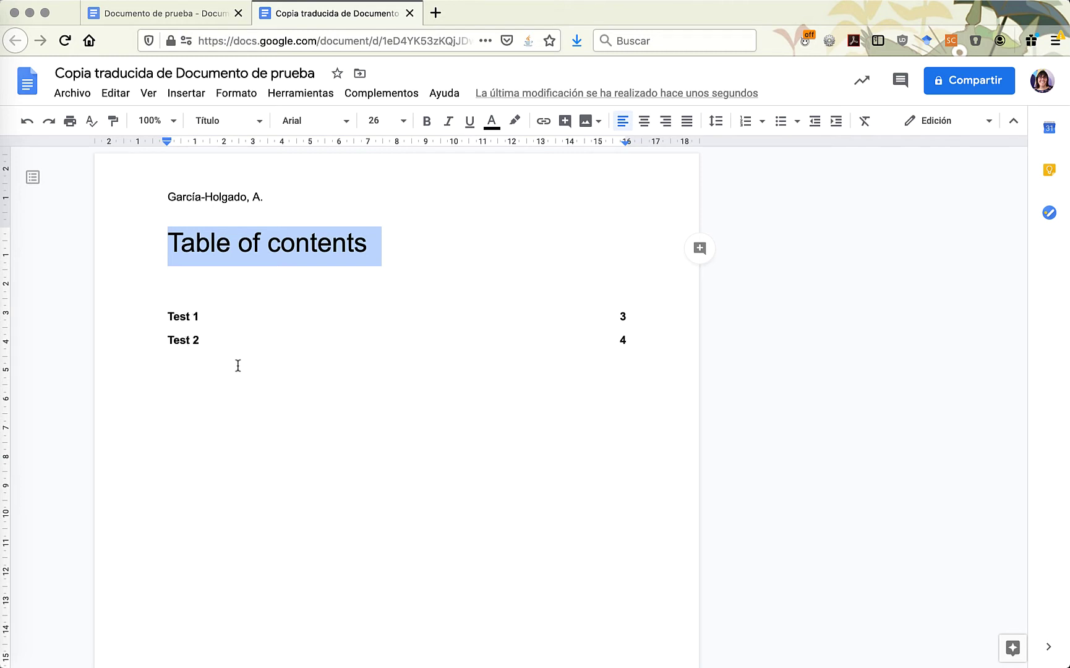
scroll(236, 366, down, 10)
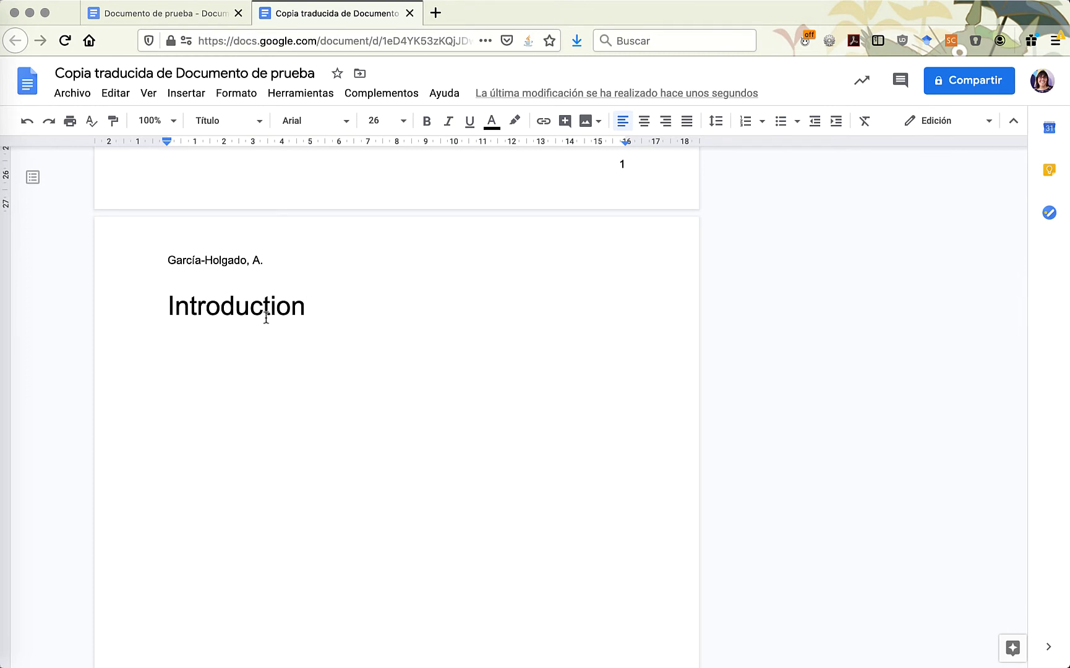
click(36, 191)
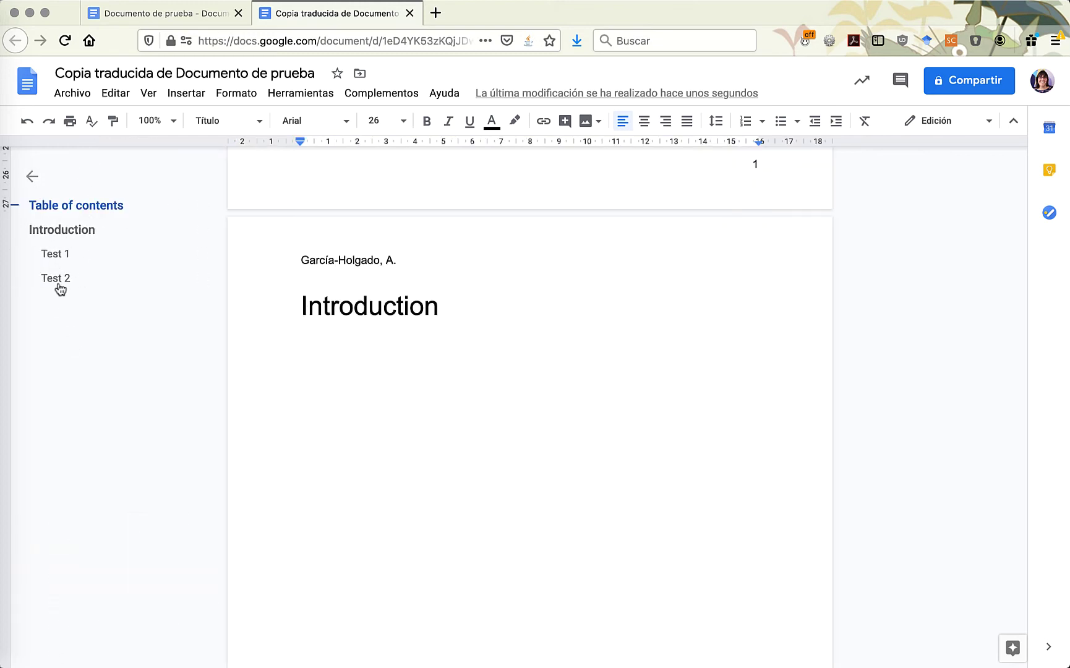
click(32, 176)
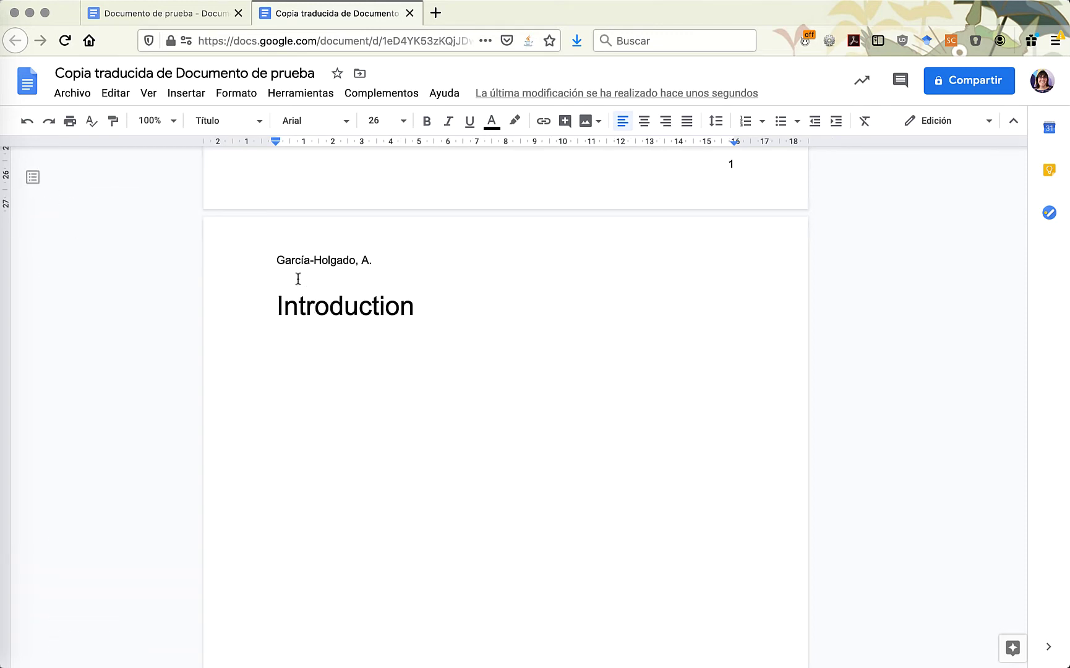
scroll(427, 367, up, 3)
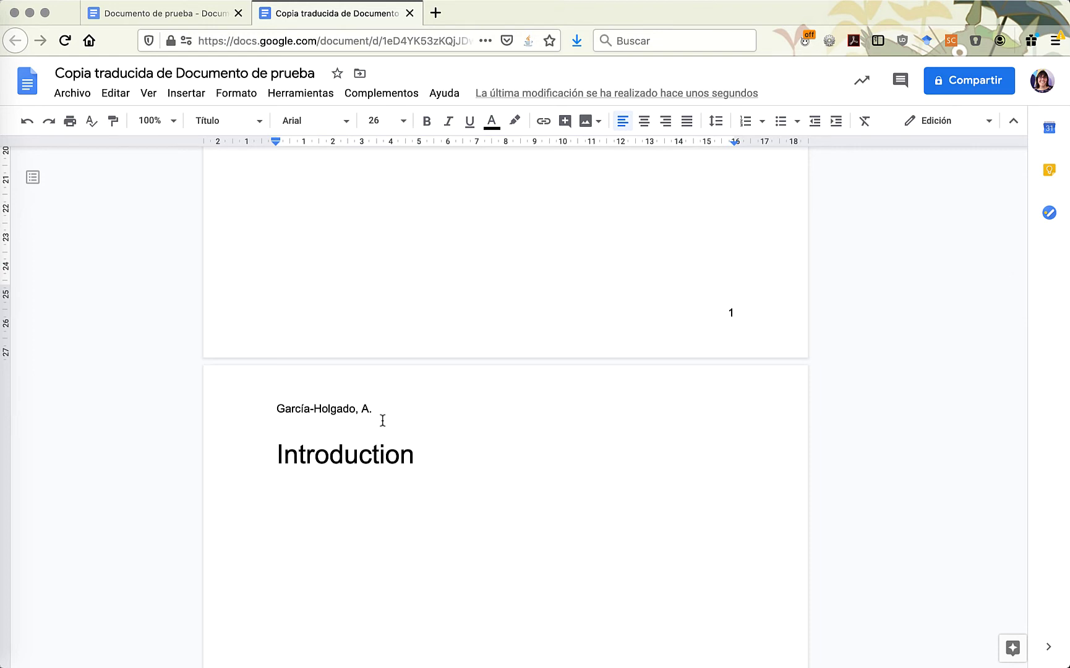
scroll(382, 420, up, 6)
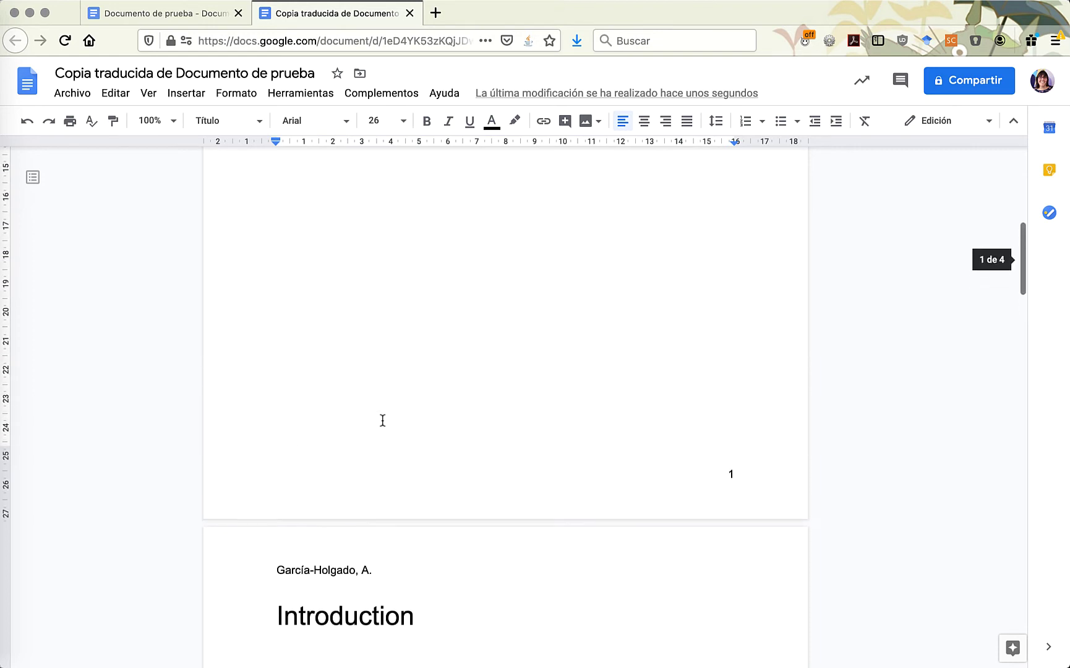
scroll(383, 420, up, 5)
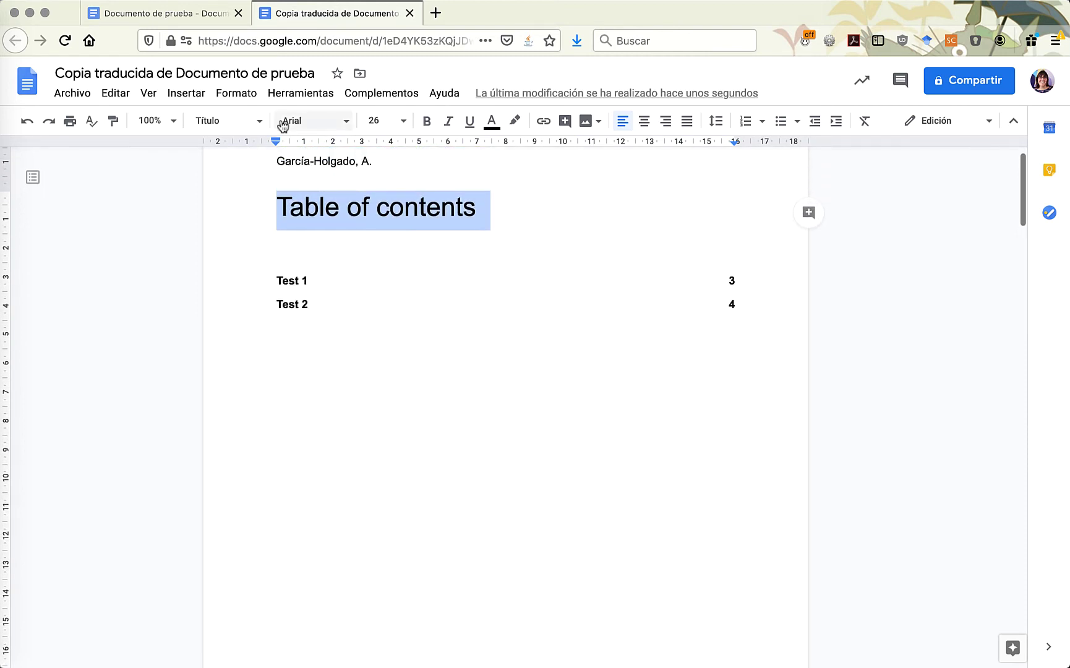
Return to the original "Documento de prueba" and insert a bar chart above the Introducción heading.
click(216, 20)
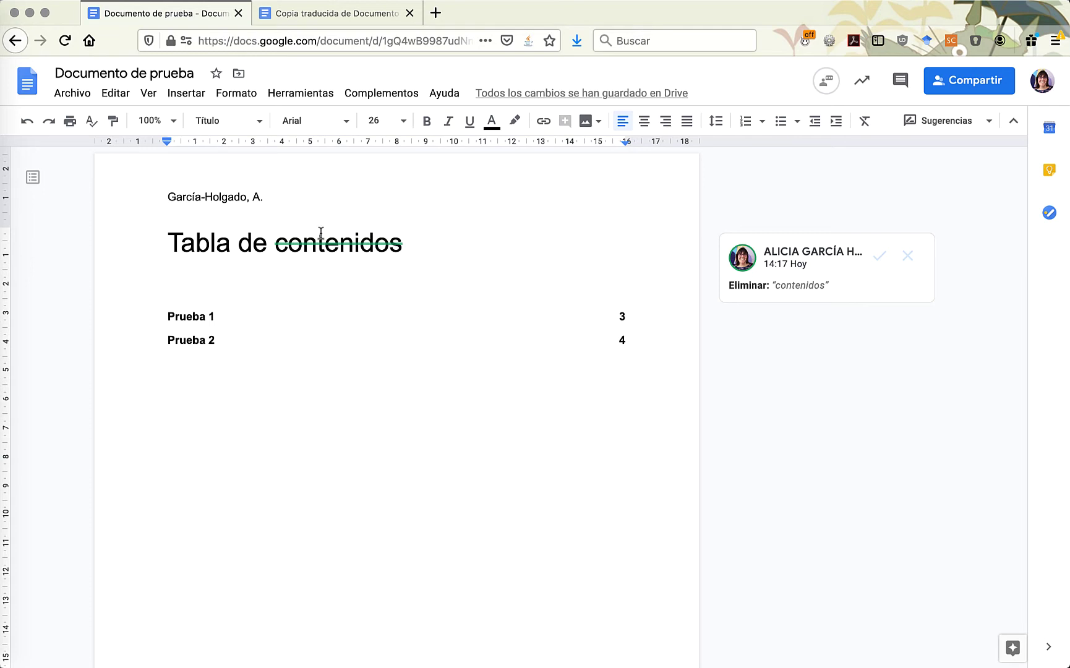
click(290, 95)
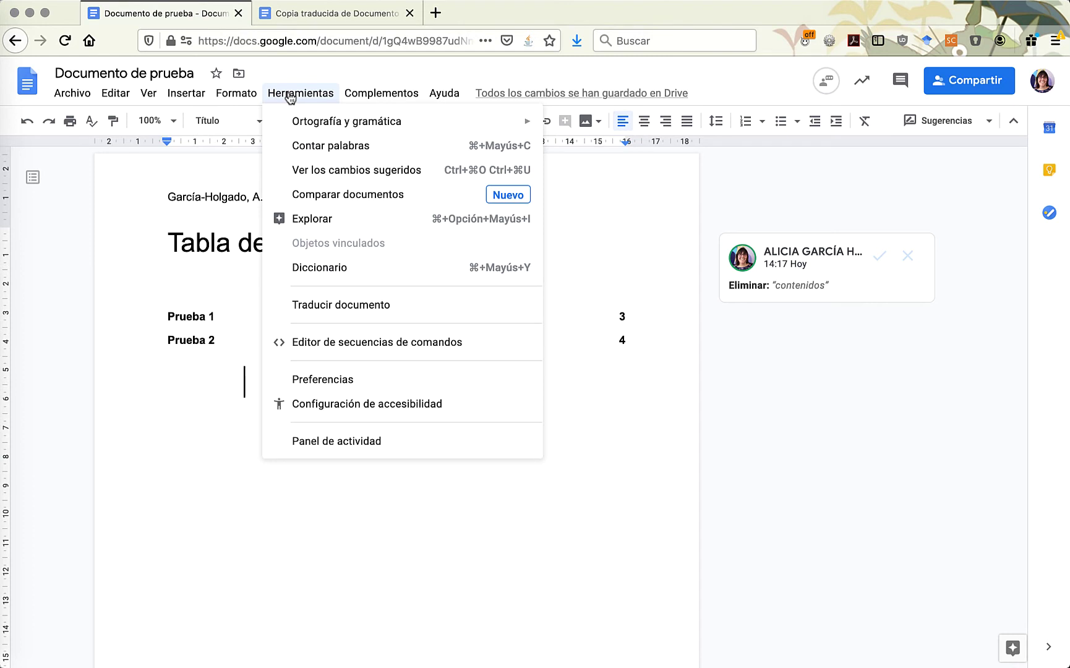
click(290, 97)
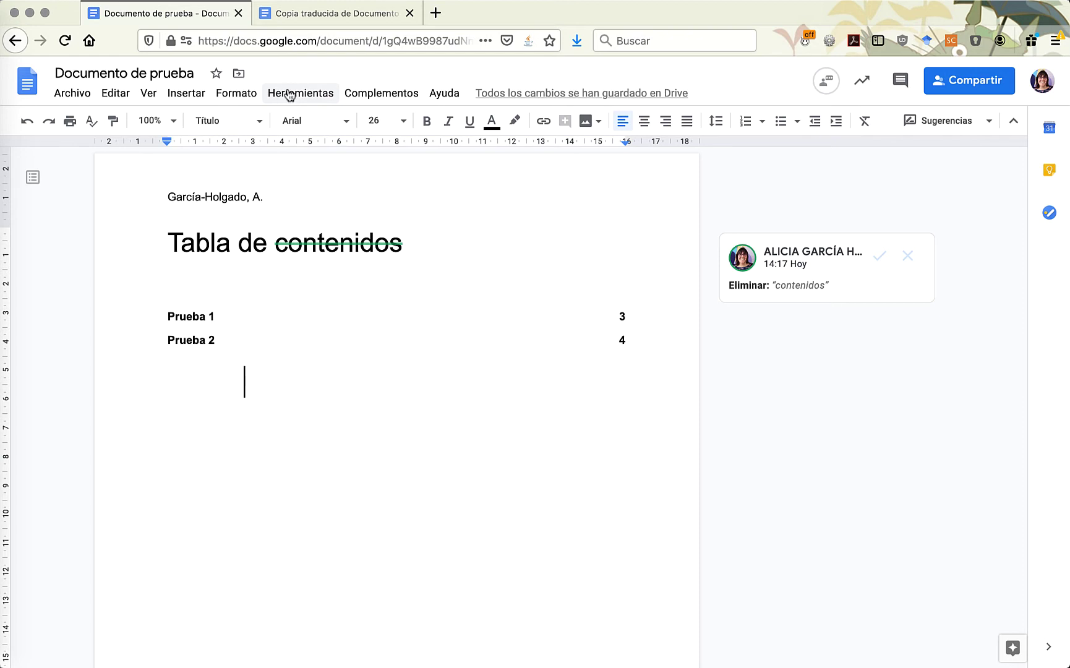
click(190, 96)
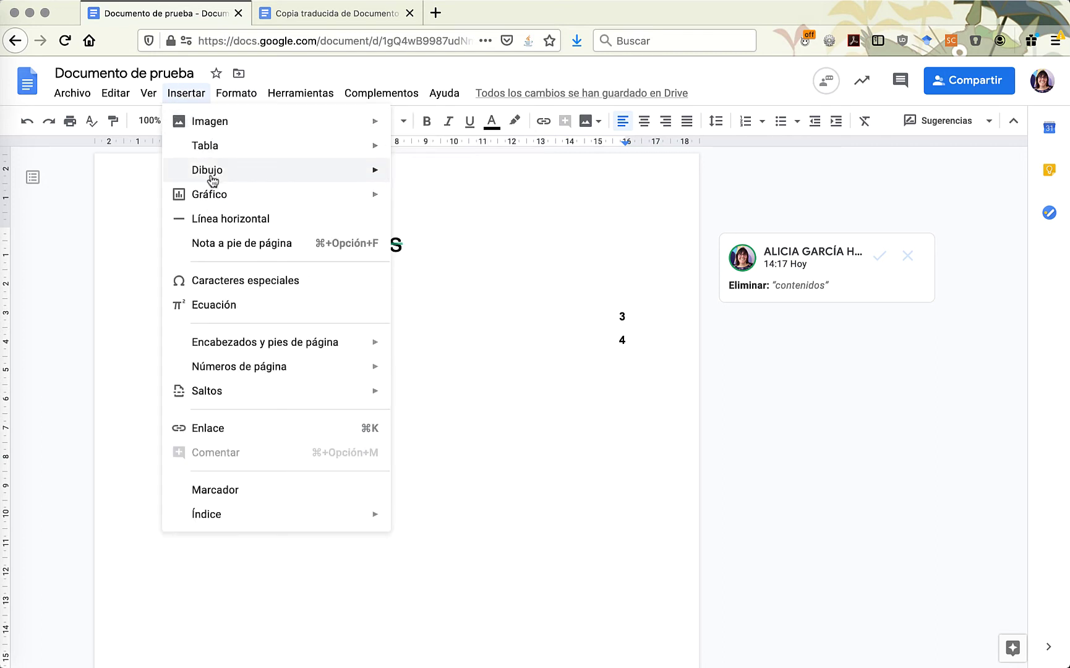
mouse_move(260, 199)
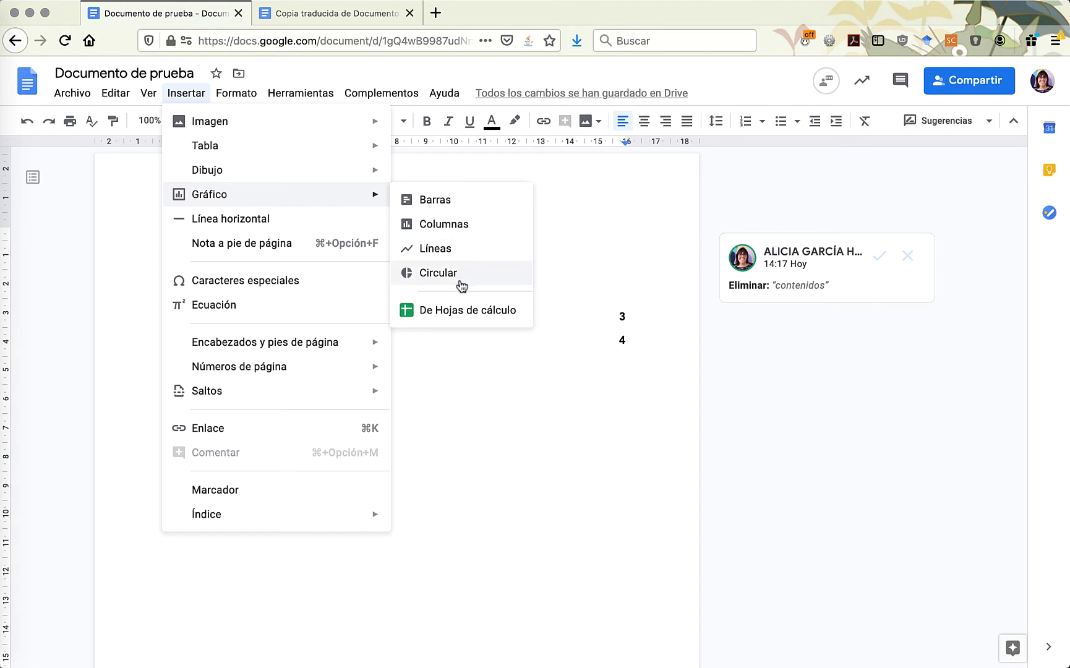
click(477, 200)
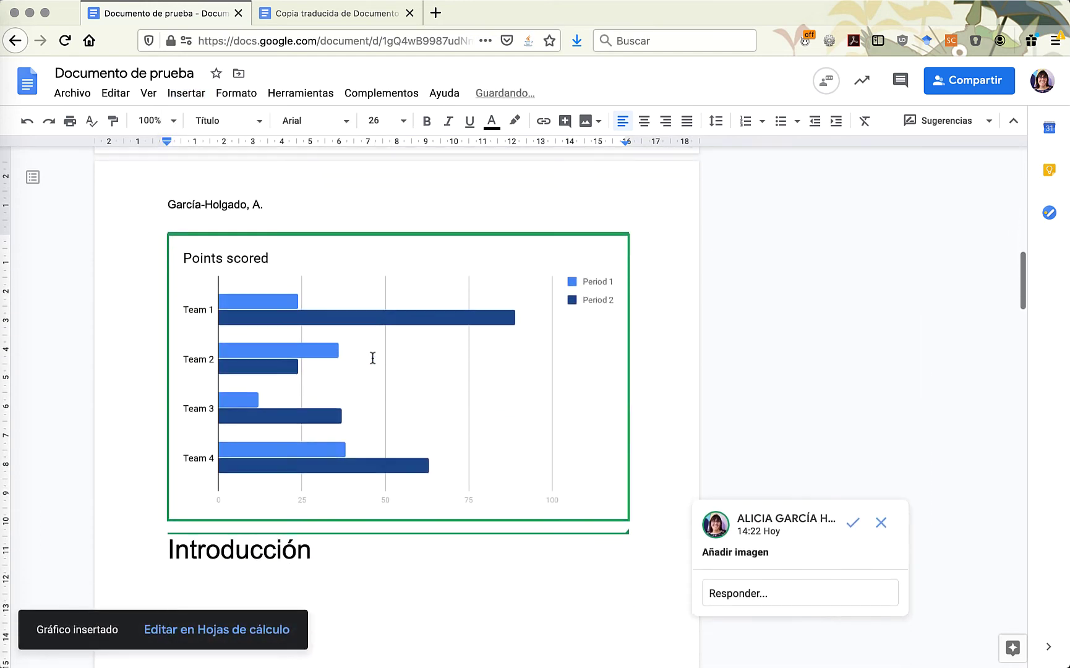
scroll(372, 358, down, 1)
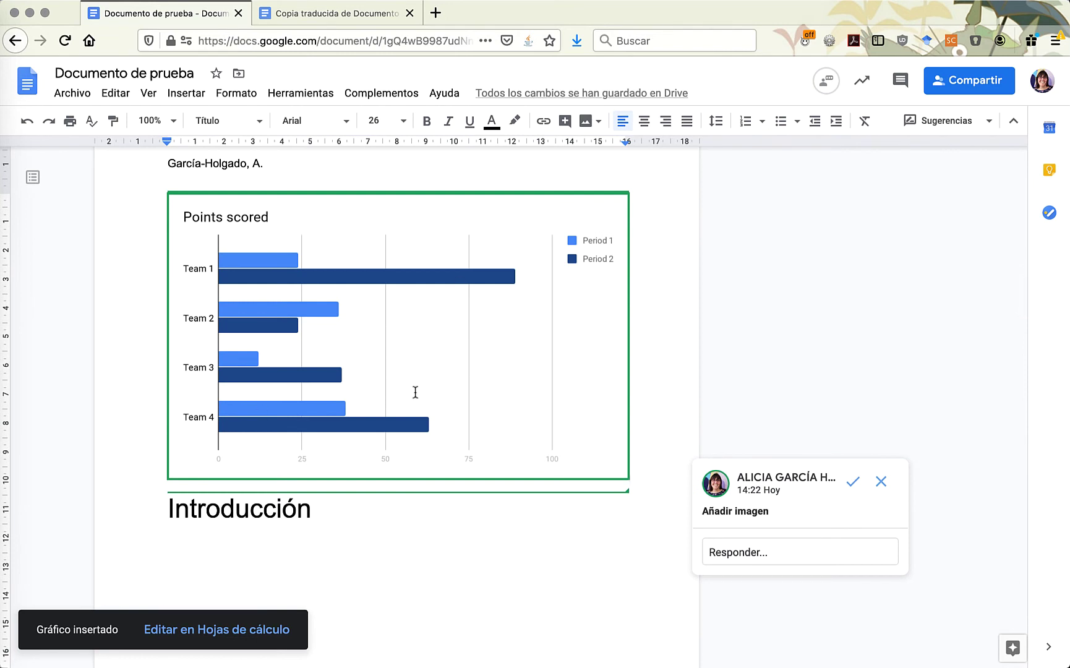
Examine the inserted bar chart's image options, including its adjustments and its size and rotation settings.
click(433, 520)
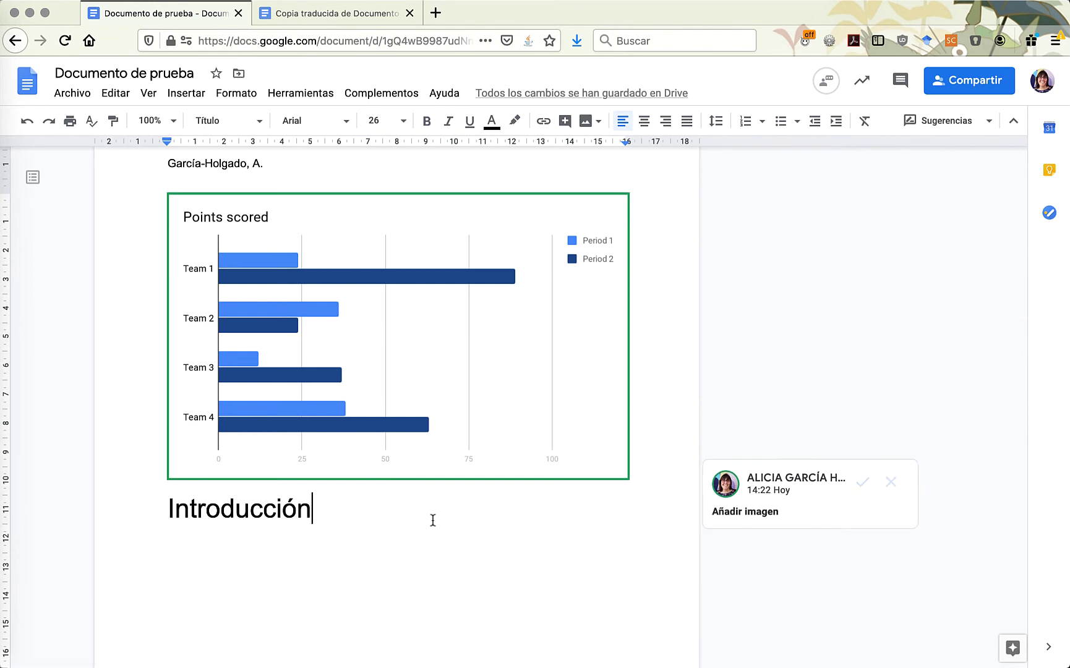
click(386, 422)
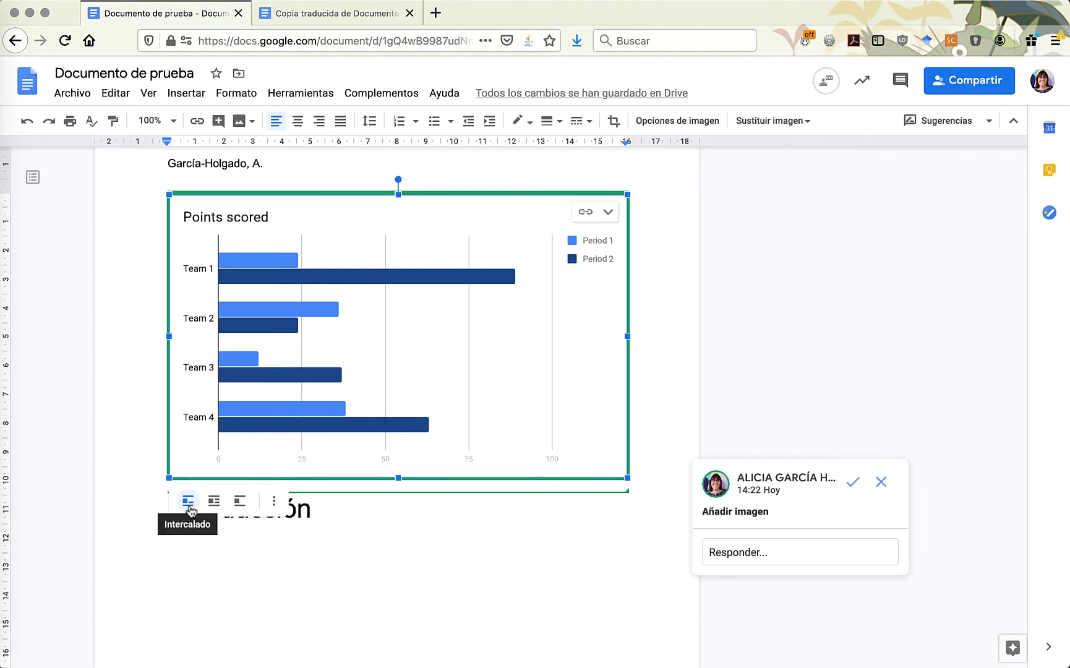
click(272, 502)
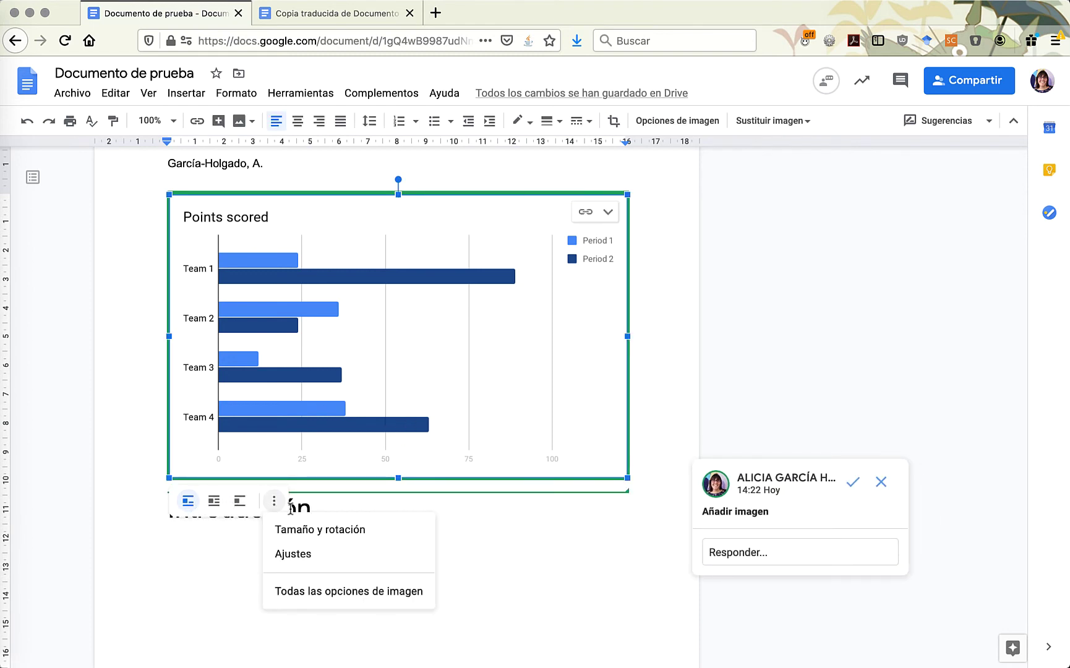
click(313, 557)
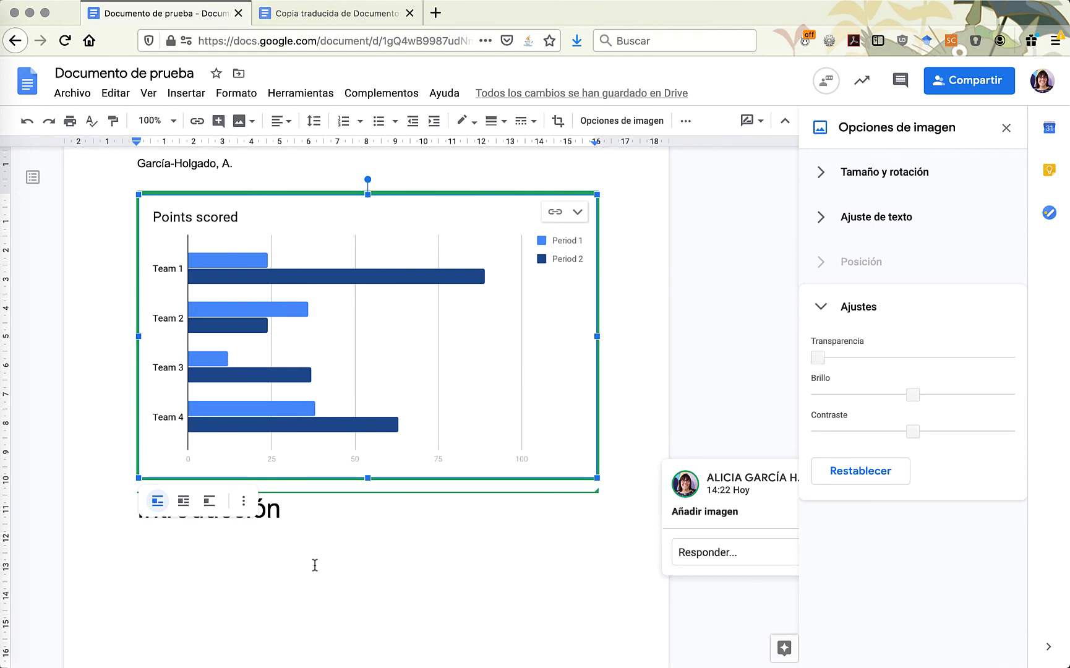
click(825, 176)
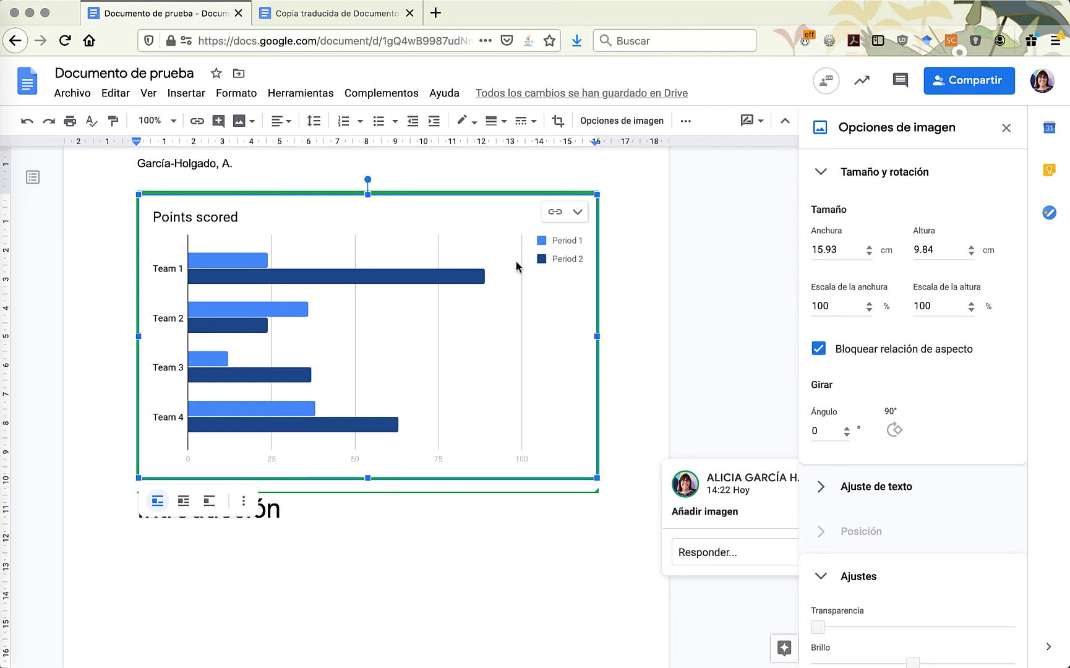
Open the bar chart's source spreadsheet and move the chart so its upper corner sits at about column C, row 9.
click(577, 213)
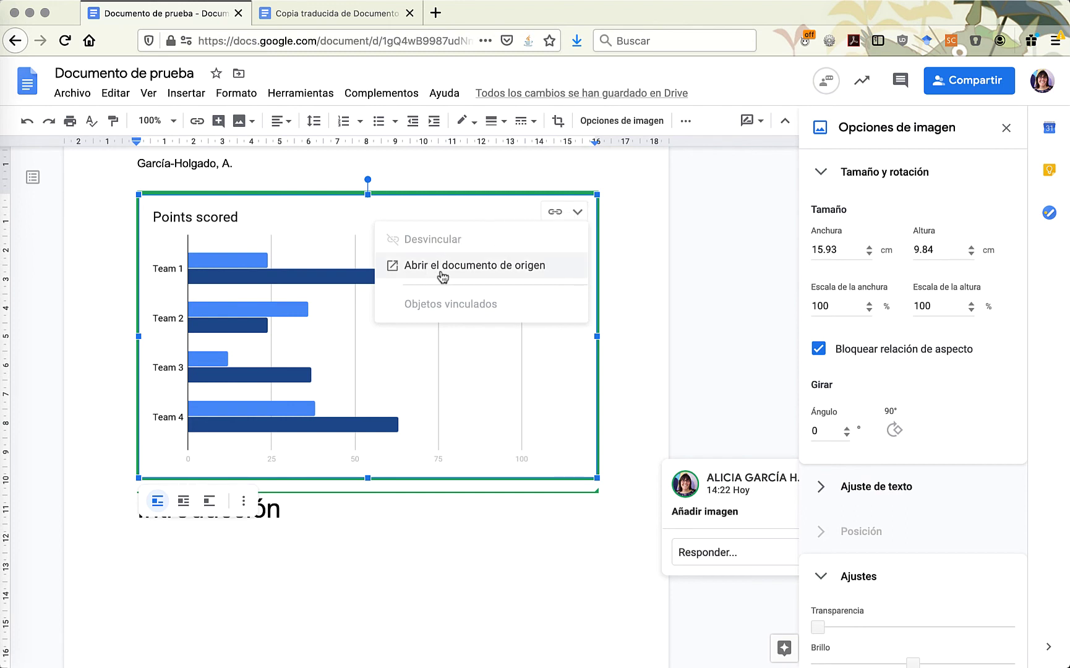
click(497, 274)
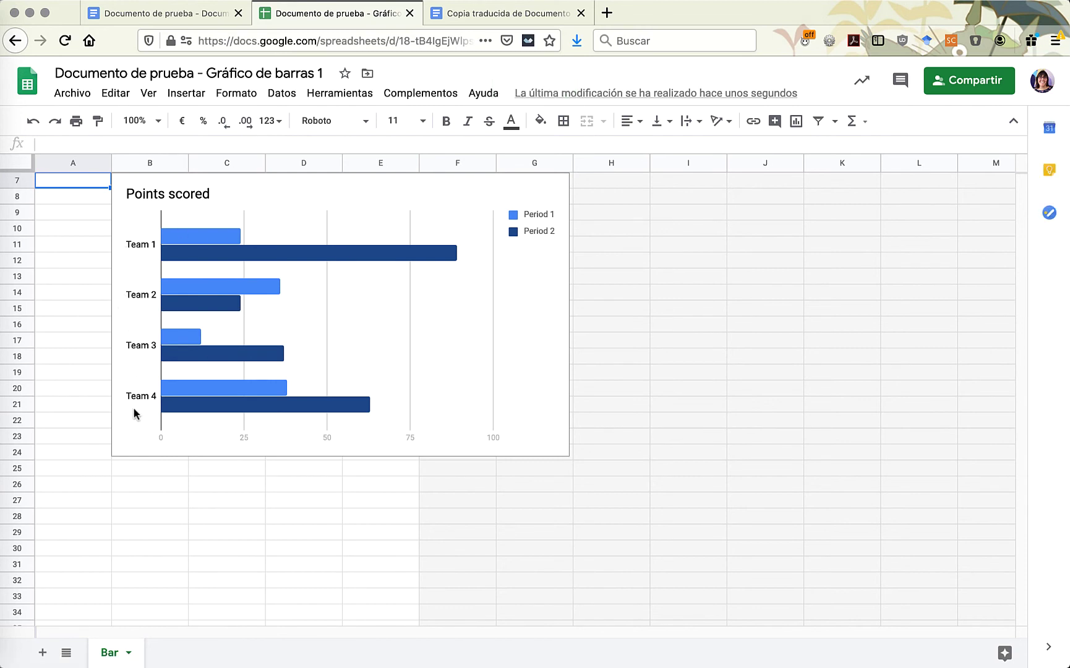
click(147, 260)
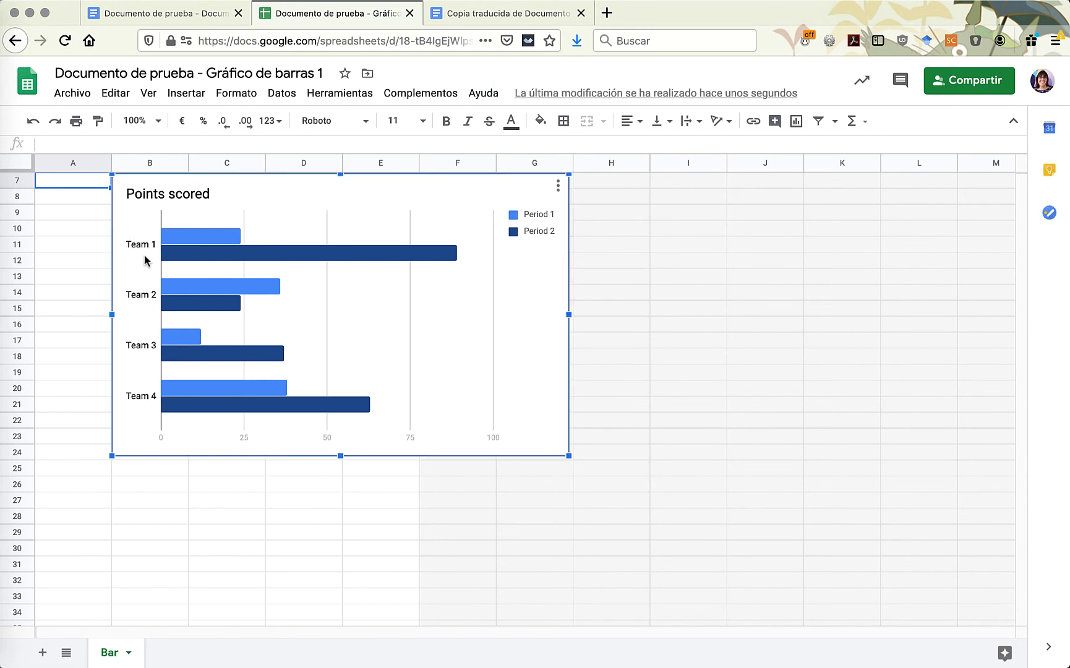
drag(178, 202, 316, 241)
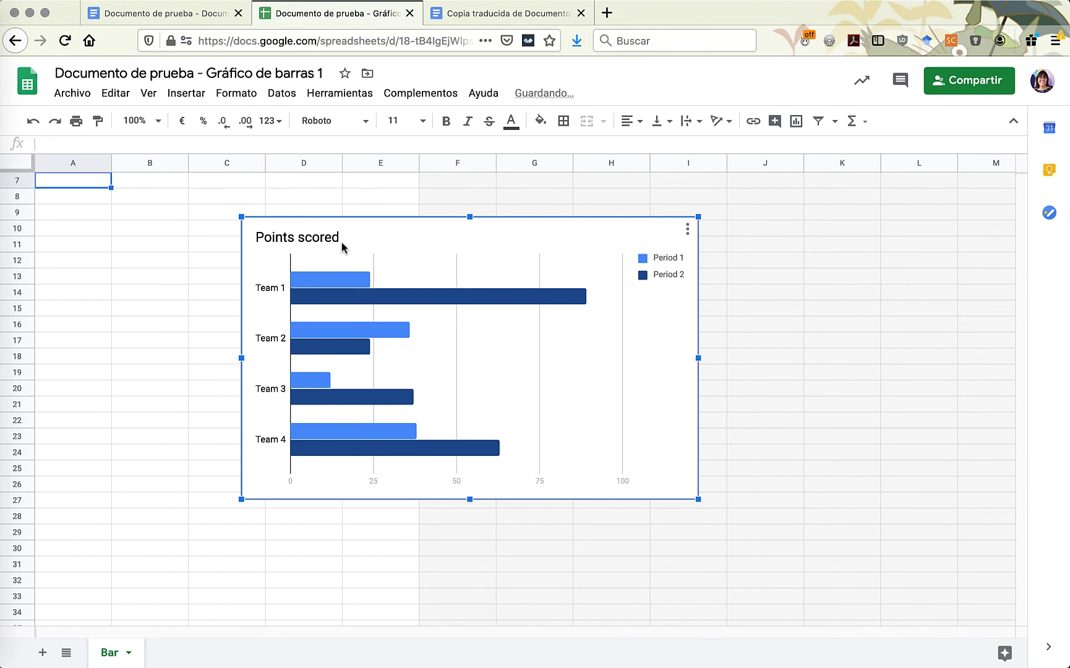
mouse_move(339, 332)
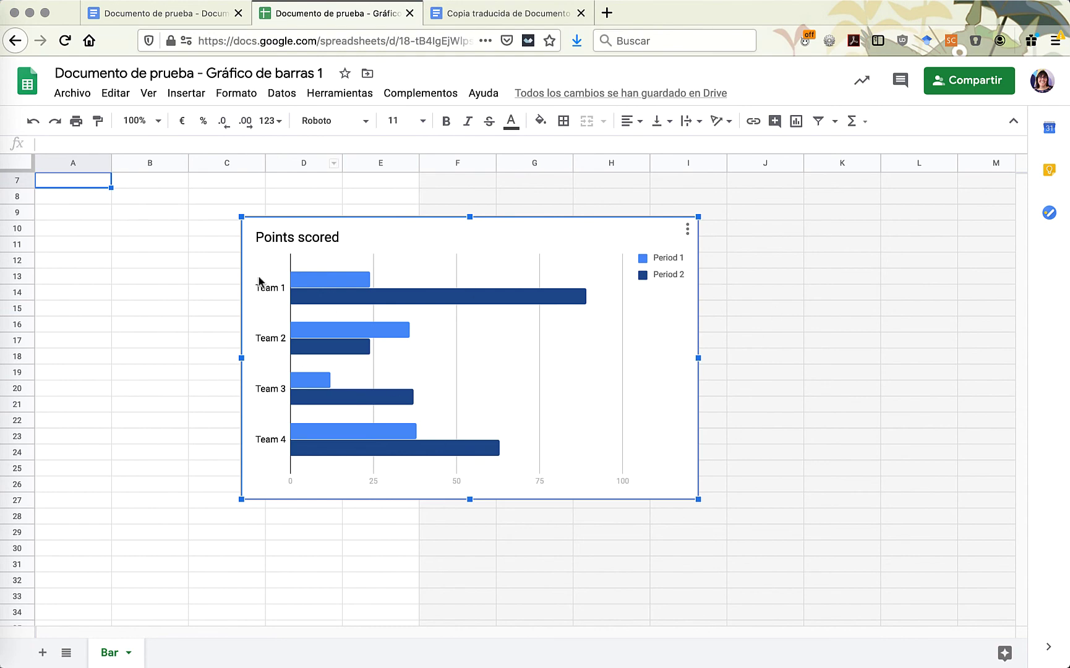
Return to "Documento de prueba", close the image options and bring up the chart types available for insertion.
click(196, 13)
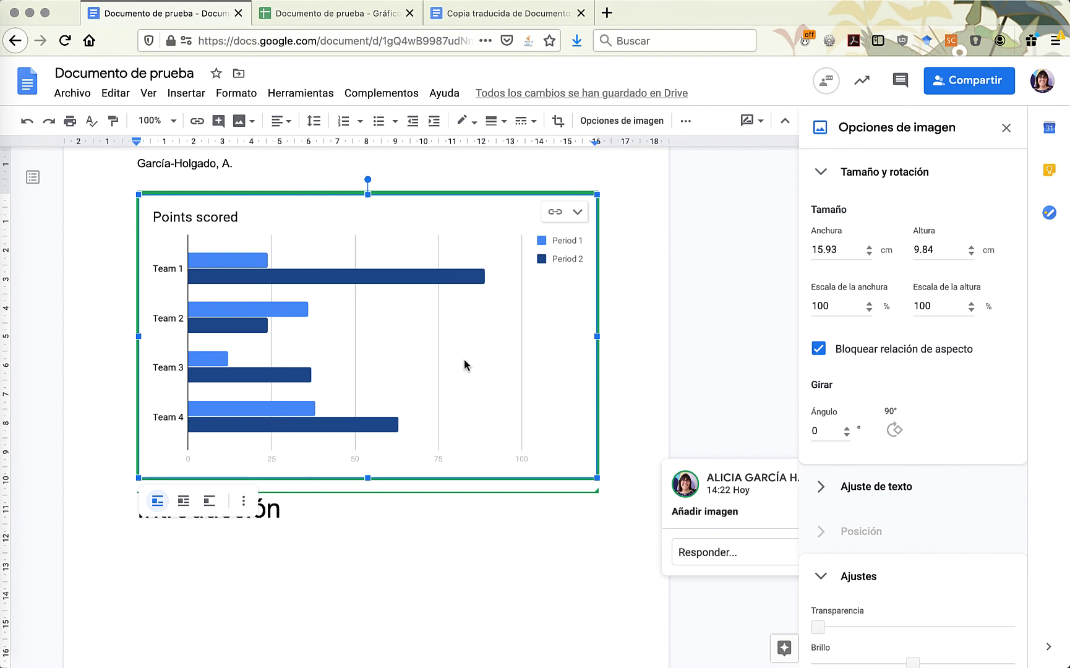
click(1006, 128)
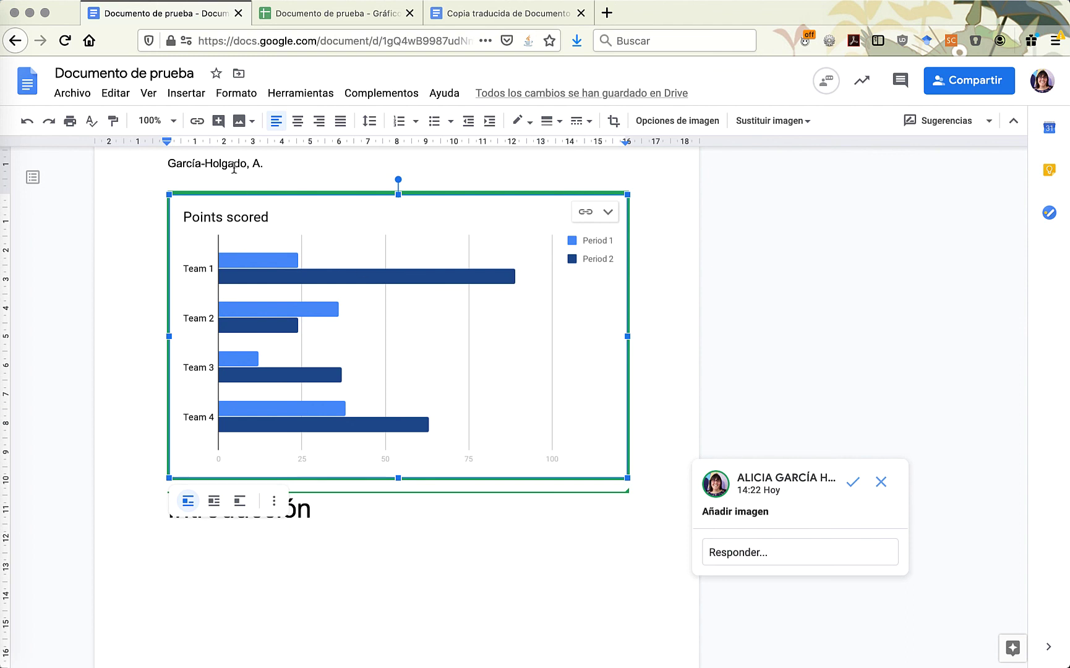
click(186, 94)
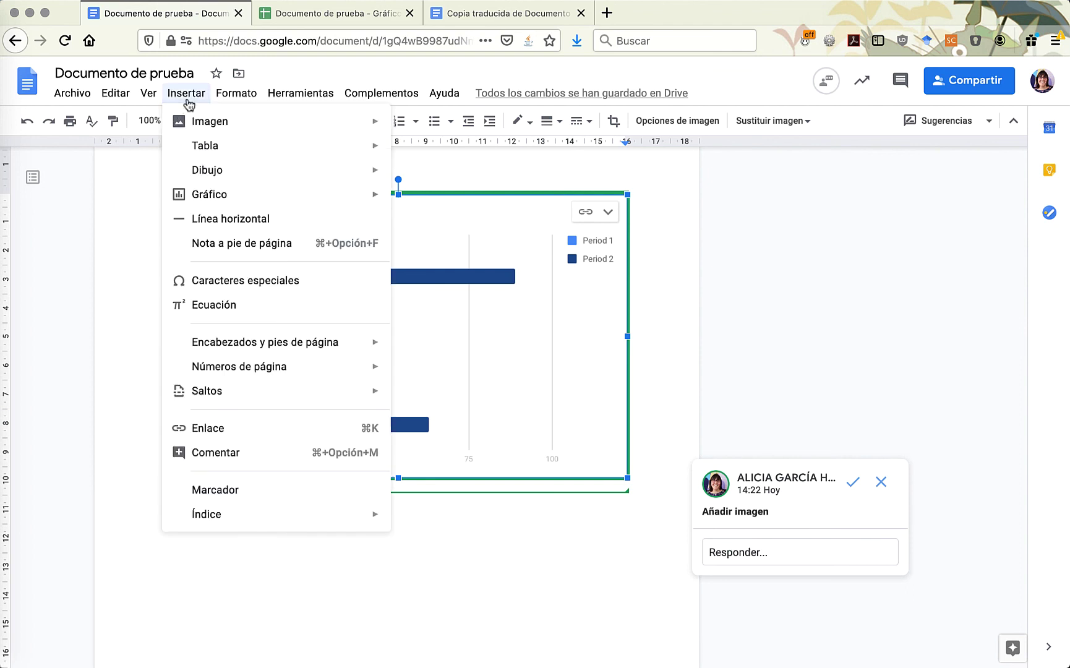
mouse_move(246, 197)
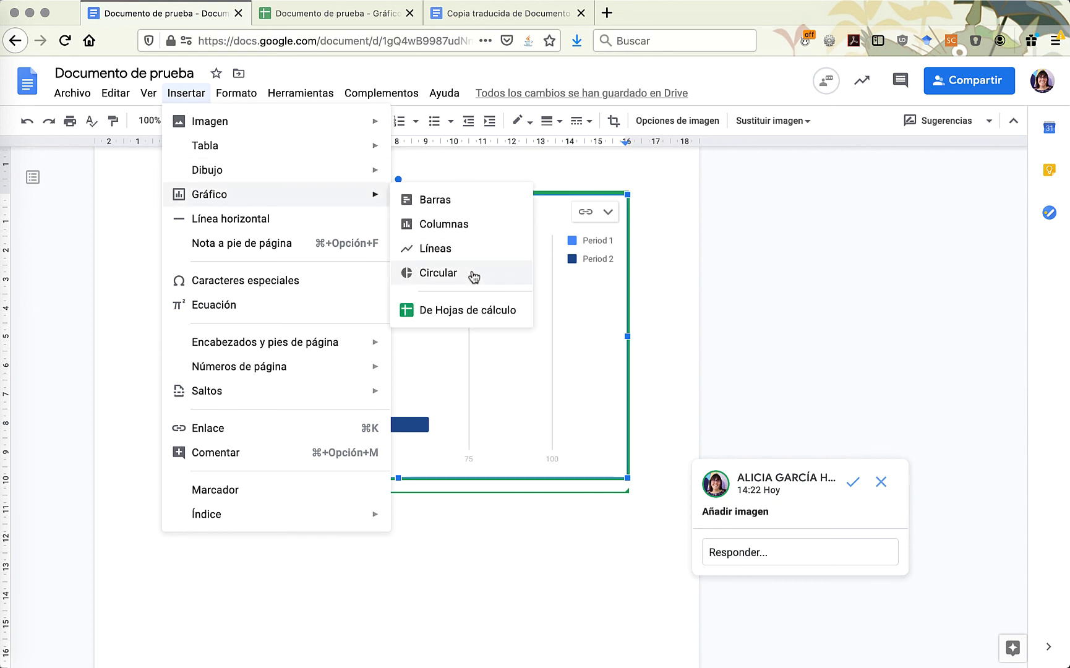